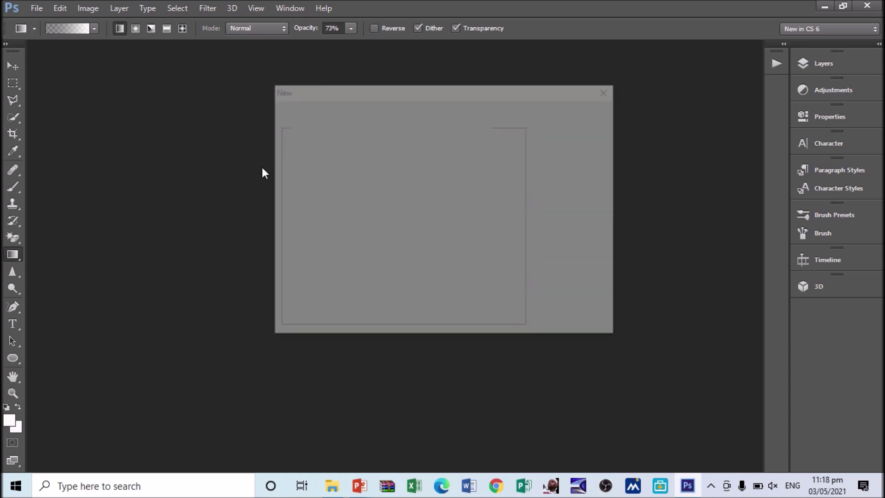
Set up a new document 16 inches wide and 9 inches high at 72 pixels/inch
{"action": "left_click", "coordinate": [37, 7]}
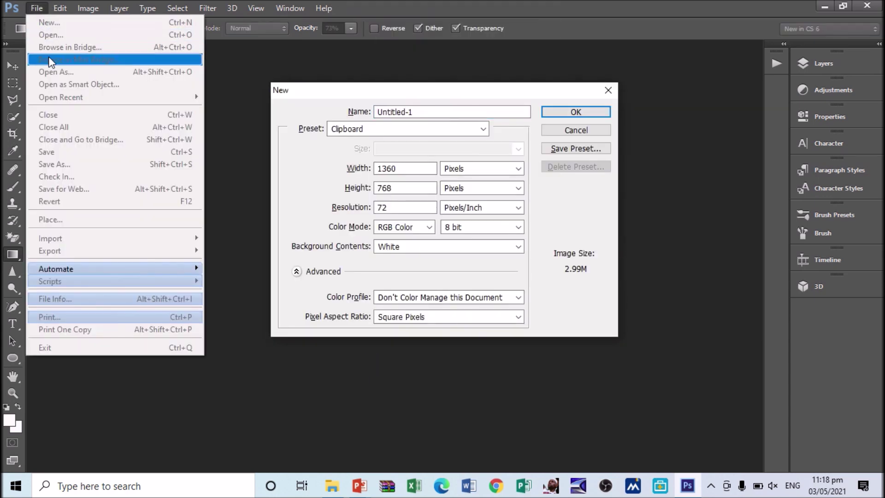
{"action": "left_click", "coordinate": [445, 177]}
{"action": "left_click", "coordinate": [449, 171]}
{"action": "left_click", "coordinate": [452, 191]}
{"action": "double_click", "coordinate": [397, 168]}
{"action": "type", "text": "16"}
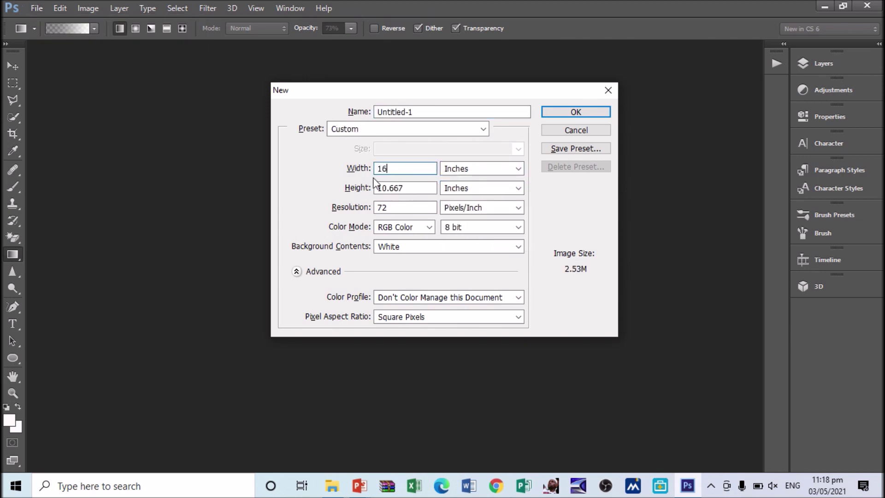
{"action": "double_click", "coordinate": [408, 188]}
{"action": "type", "text": "9"}
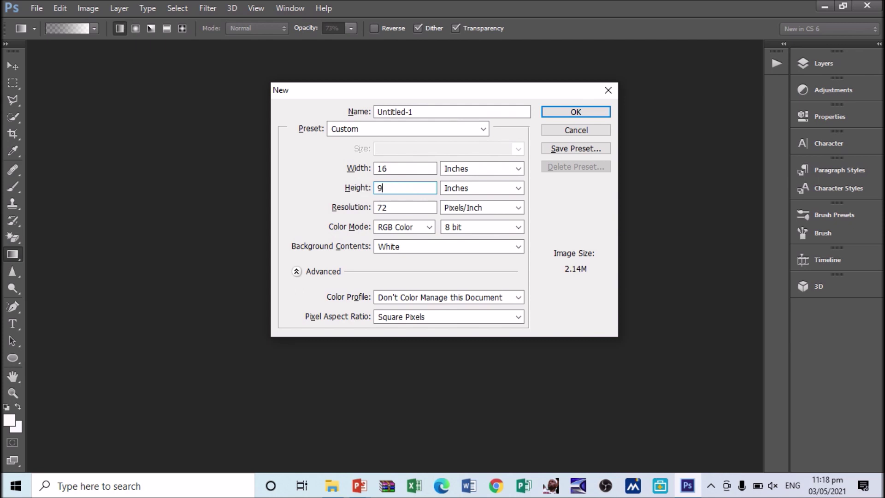
{"action": "left_click_drag", "start_coordinate": [395, 207], "coordinate": [373, 207]}
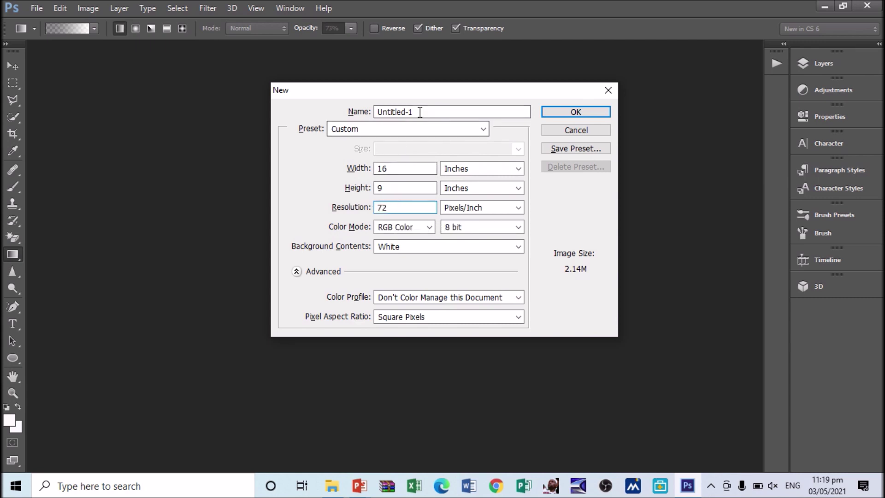
Name the new document TEMPLATE SAMPLE and create it
{"action": "left_click_drag", "start_coordinate": [421, 111], "coordinate": [359, 115]}
{"action": "type", "text": "TEMPATE "}
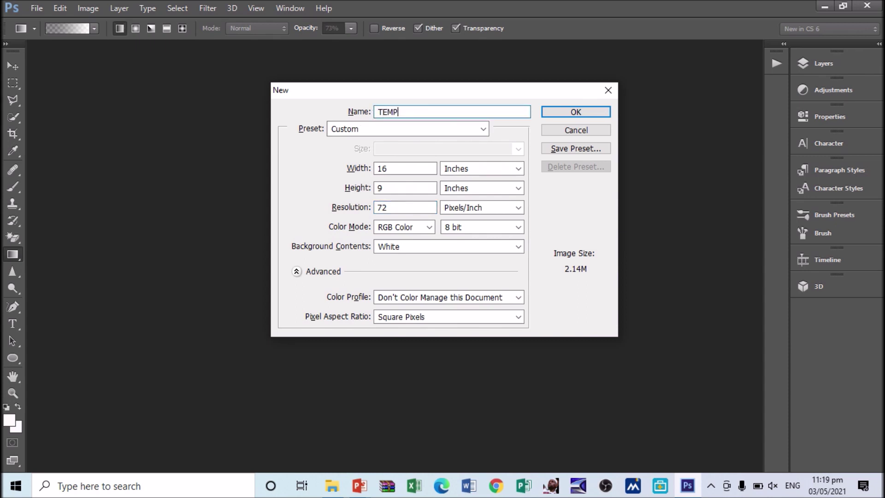
{"action": "type", "text": "SAMPLE"}
{"action": "left_click", "coordinate": [398, 112]}
{"action": "type", "text": "L"}
{"action": "left_click", "coordinate": [584, 112]}
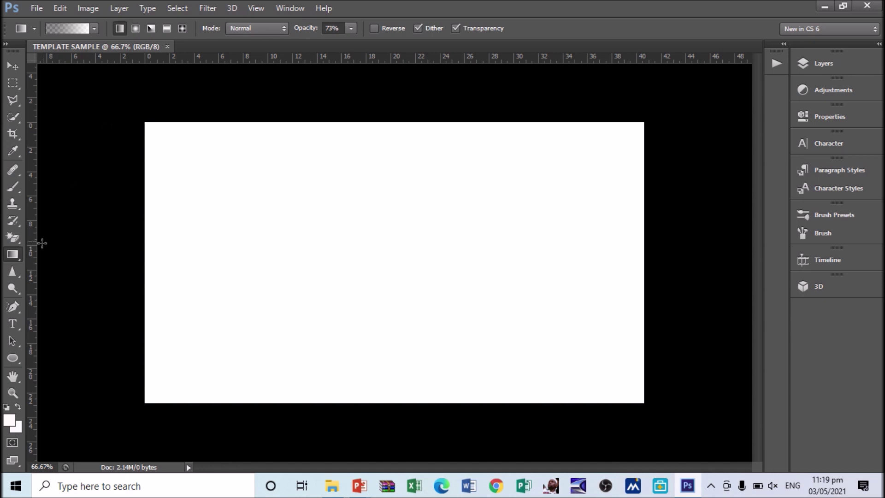
{"action": "left_click", "coordinate": [10, 359]}
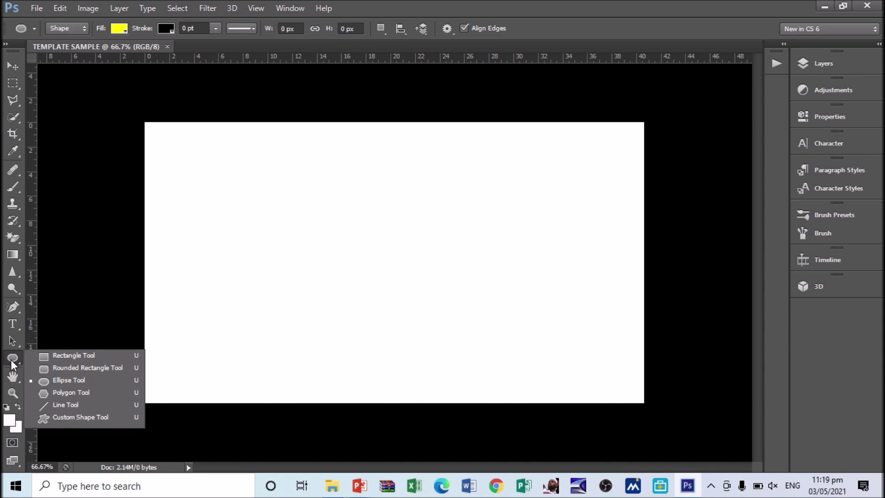
{"action": "left_click", "coordinate": [73, 312]}
{"action": "left_click", "coordinate": [391, 199]}
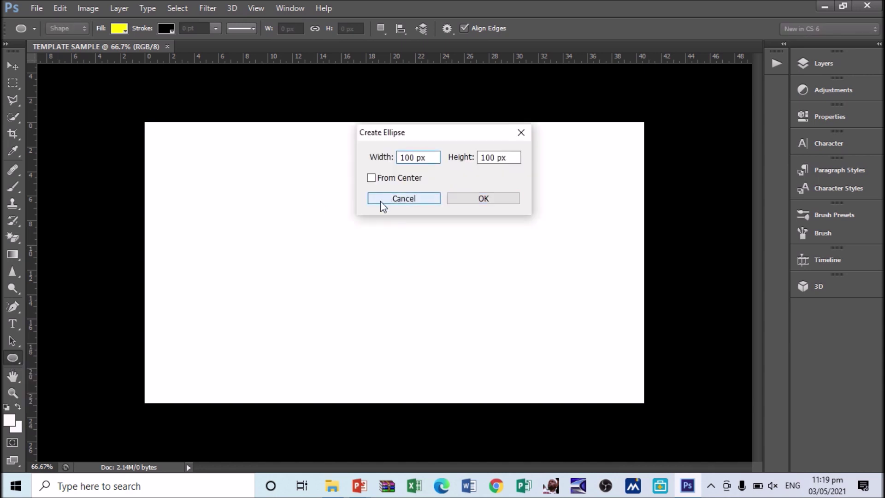
Draw the vertical wavy flag custom shape, about 754 × 700 px, over the left half of the canvas
{"action": "left_click", "coordinate": [15, 359]}
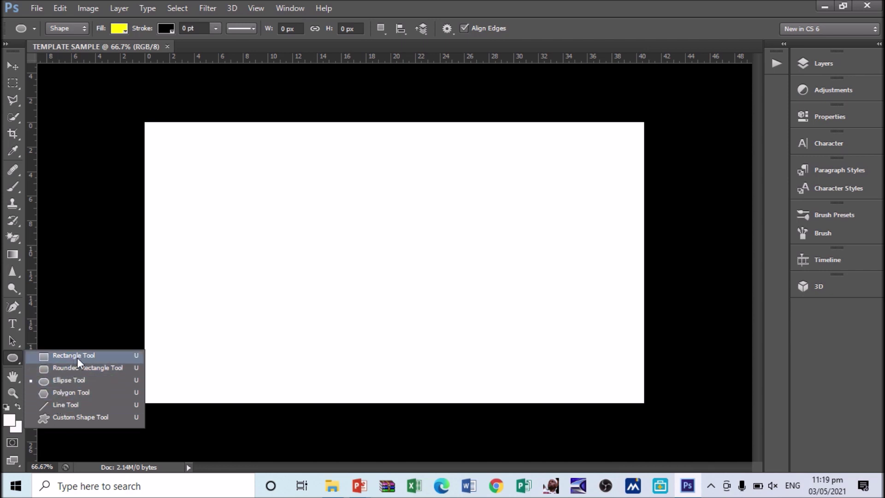
{"action": "left_click", "coordinate": [70, 417]}
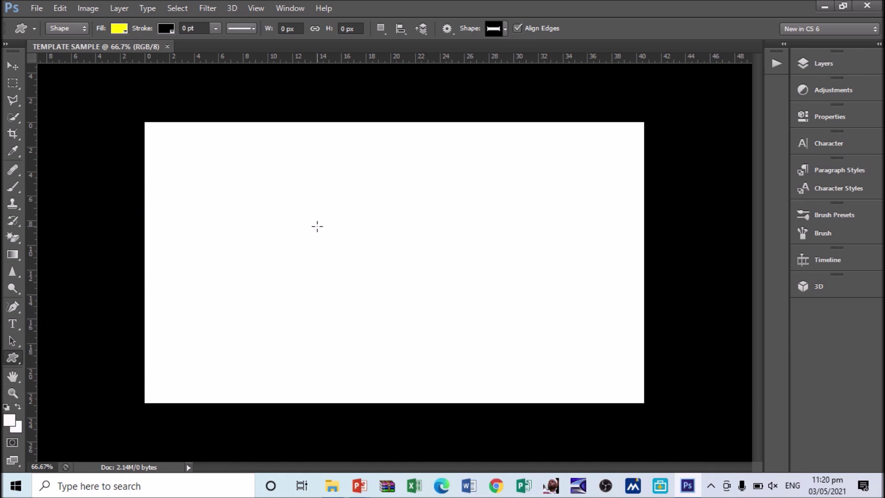
{"action": "left_click", "coordinate": [505, 29]}
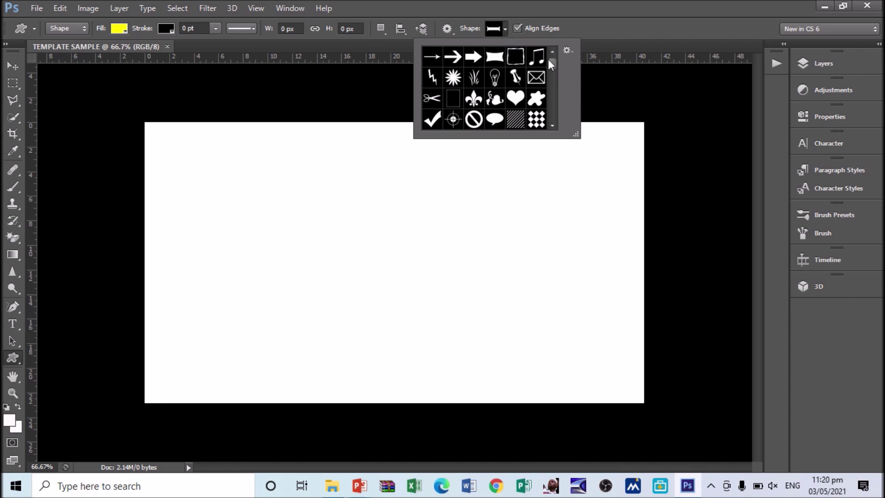
{"action": "mouse_move", "coordinate": [551, 65]}
{"action": "left_mouse_down"}
{"action": "mouse_move", "coordinate": [543, 103]}
{"action": "mouse_move", "coordinate": [541, 73]}
{"action": "left_mouse_up"}
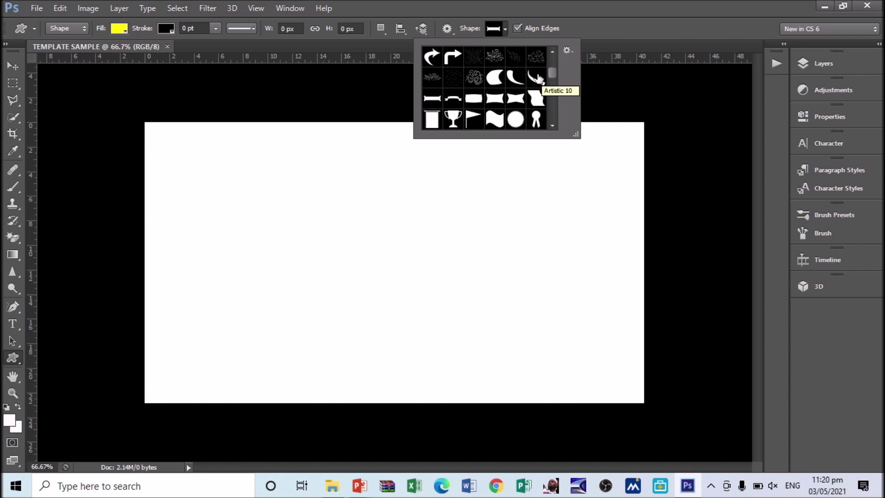
{"action": "left_click_drag", "start_coordinate": [552, 76], "coordinate": [551, 71]}
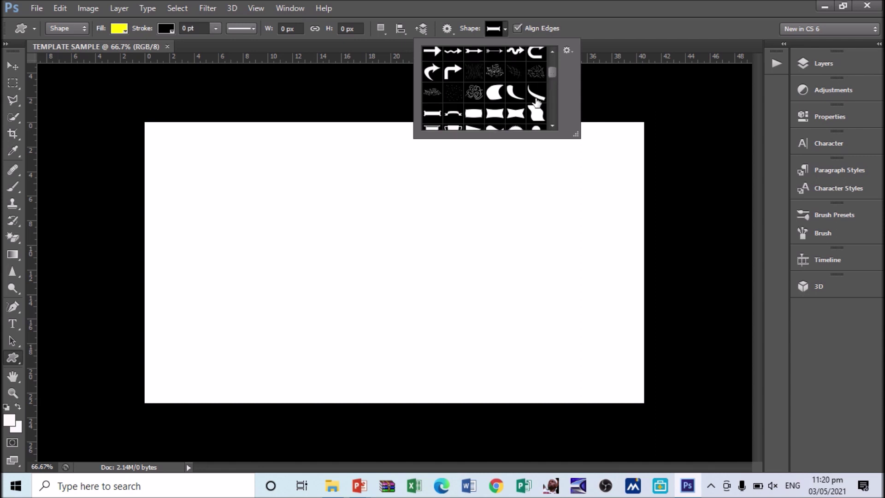
{"action": "left_click", "coordinate": [536, 114]}
{"action": "left_click_drag", "start_coordinate": [126, 113], "coordinate": [452, 415]}
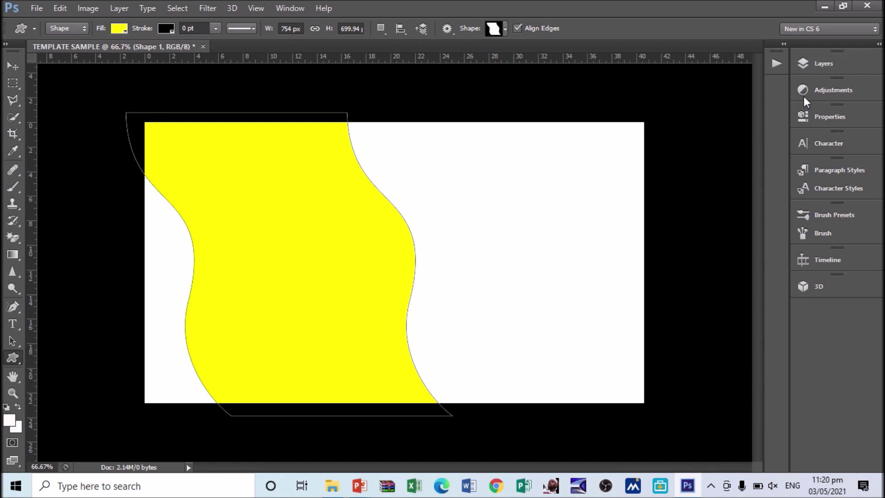
Change the fill of the wavy shape to dark red
{"action": "left_click", "coordinate": [831, 64]}
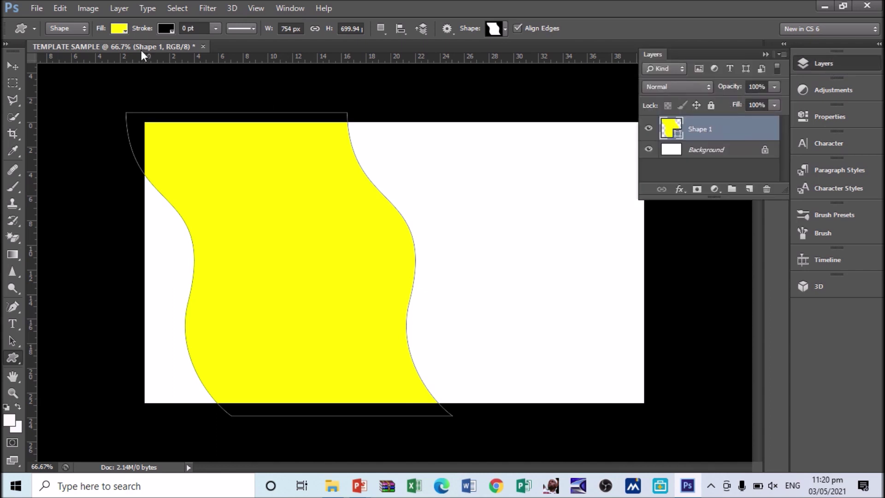
{"action": "left_click", "coordinate": [126, 32]}
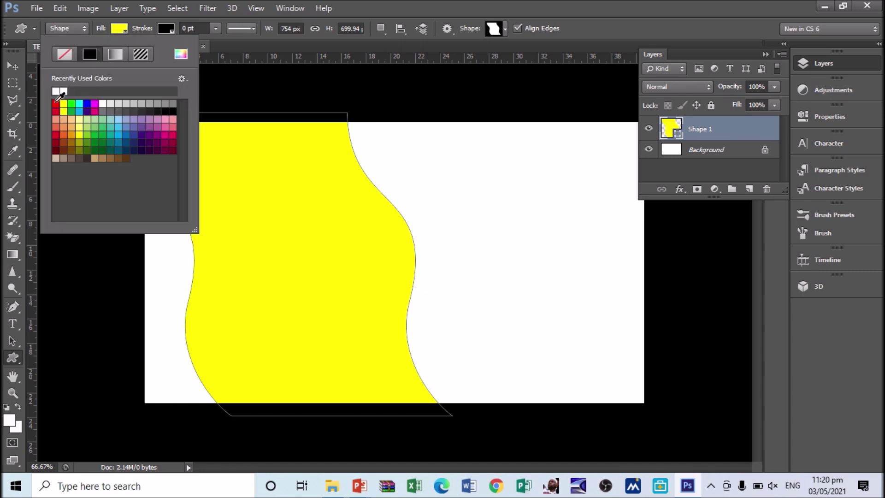
{"action": "left_click", "coordinate": [55, 150]}
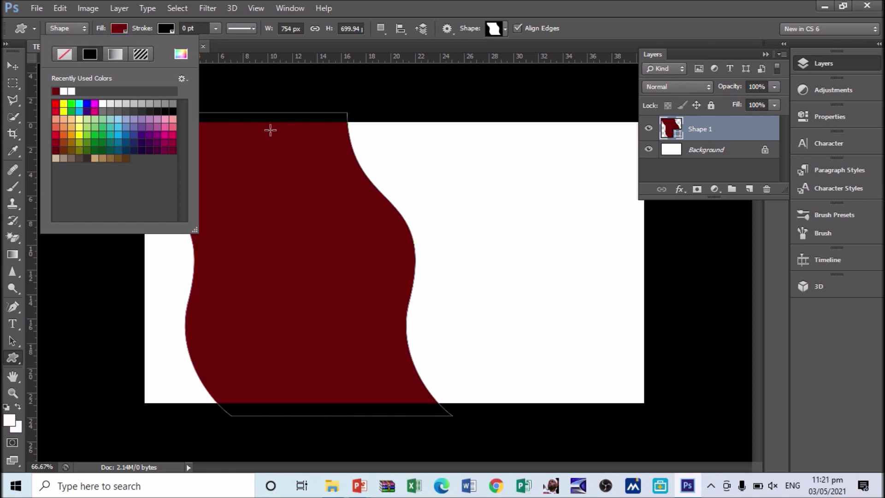
{"action": "left_click", "coordinate": [717, 138]}
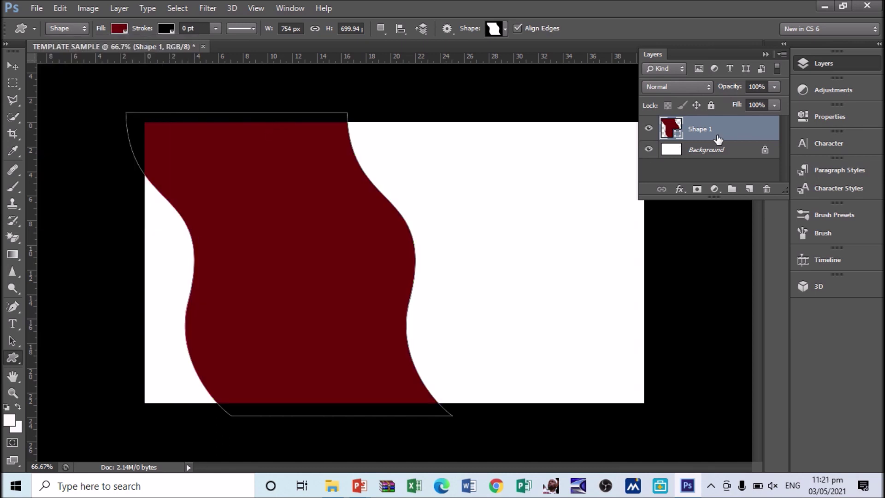
Transform the wavy shape to about 503 × 720 px, shifted partly beyond the canvas's left edge and spanning its full height
{"action": "key", "text": "ctrl+t"}
{"action": "left_click_drag", "start_coordinate": [408, 268], "coordinate": [341, 276]}
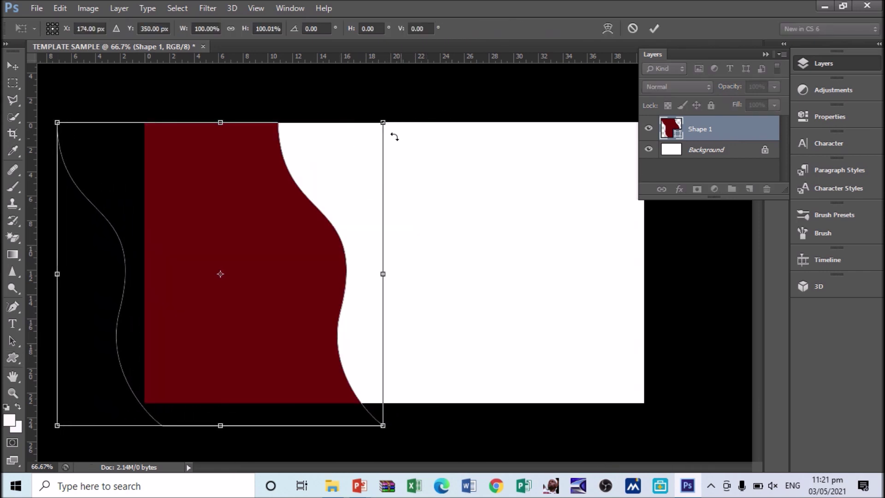
{"action": "left_click_drag", "start_coordinate": [381, 123], "coordinate": [372, 134]}
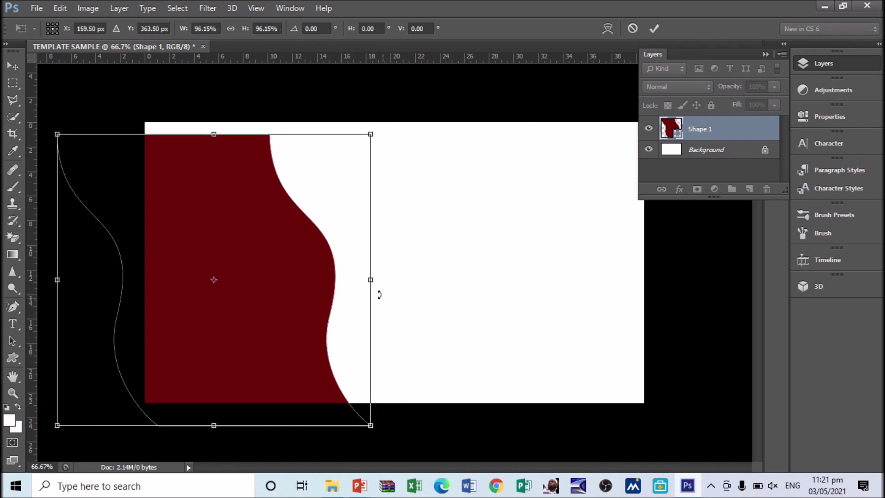
{"action": "left_click_drag", "start_coordinate": [369, 281], "coordinate": [277, 286]}
{"action": "left_click_drag", "start_coordinate": [164, 134], "coordinate": [169, 114]}
{"action": "key", "text": "Return"}
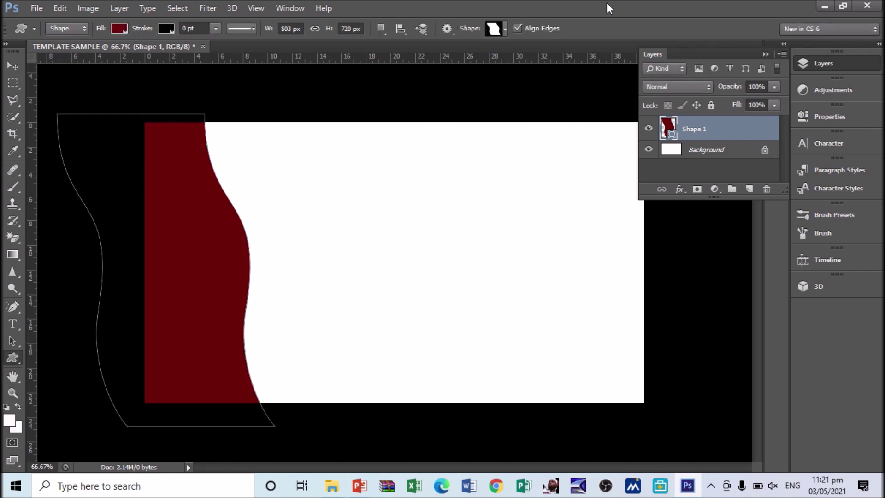
{"action": "left_click", "coordinate": [765, 55]}
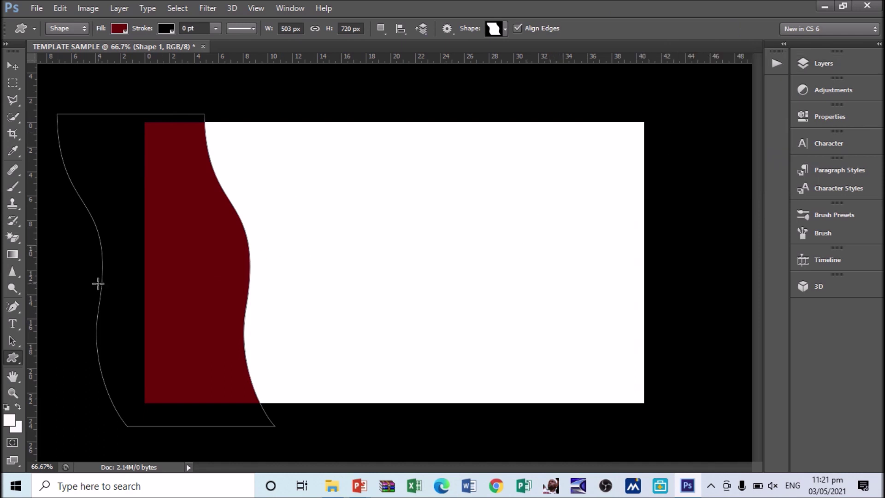
Draw a rectangle of about 1142 × 650 px covering nearly the whole canvas
{"action": "right_click", "coordinate": [11, 358]}
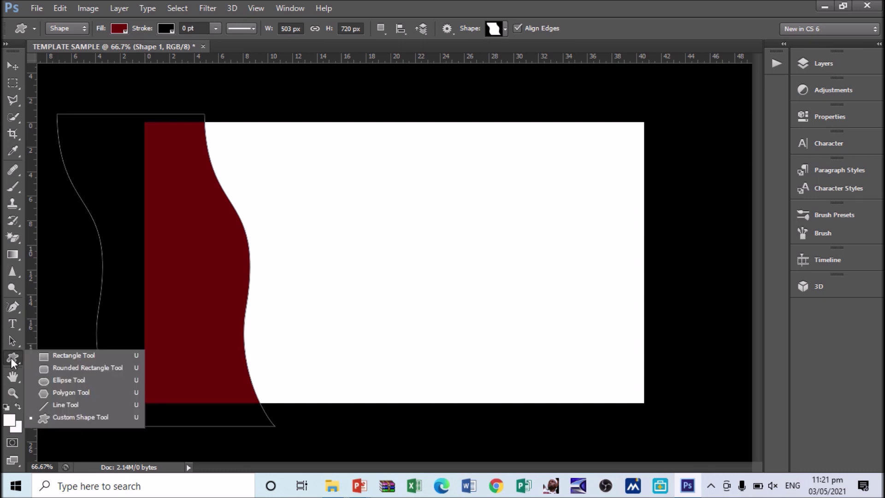
{"action": "left_click", "coordinate": [54, 357]}
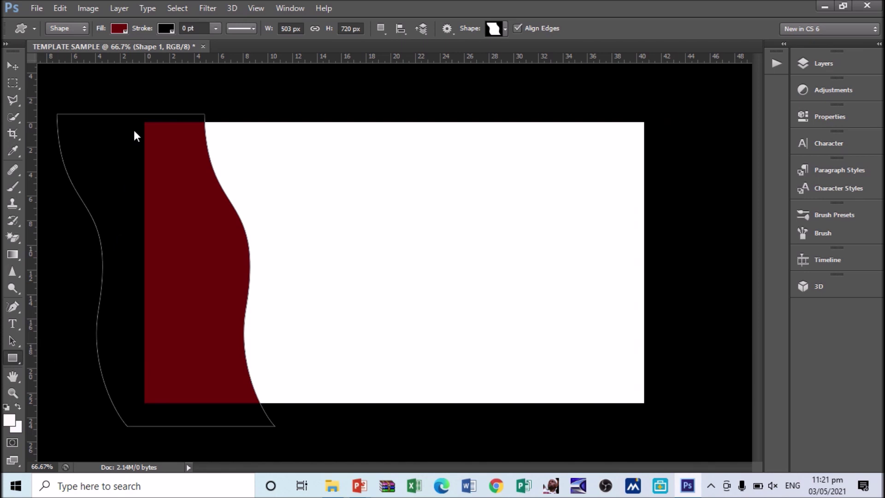
{"action": "left_click_drag", "start_coordinate": [149, 123], "coordinate": [642, 403]}
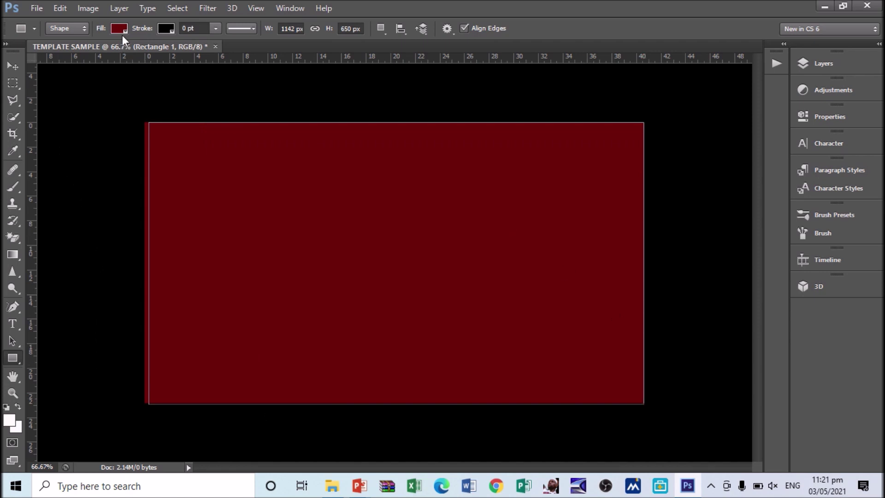
Change the fill of the large rectangle to yellow
{"action": "left_click", "coordinate": [822, 62]}
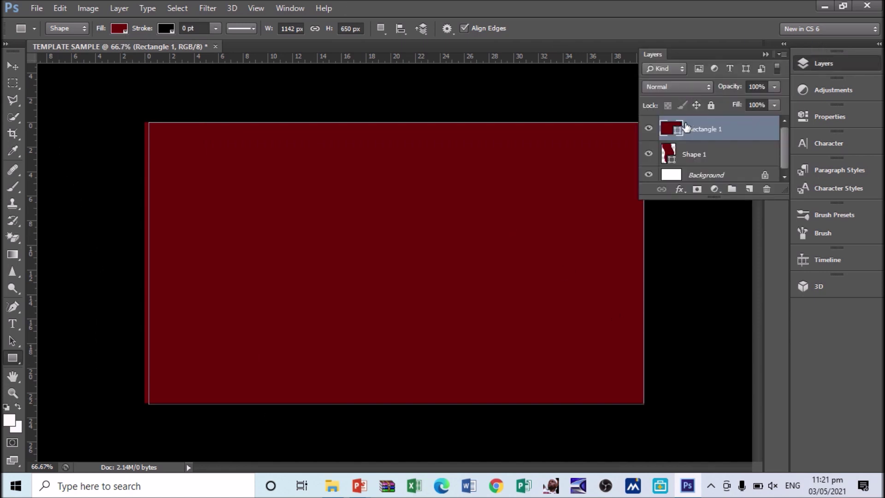
{"action": "left_click", "coordinate": [122, 29]}
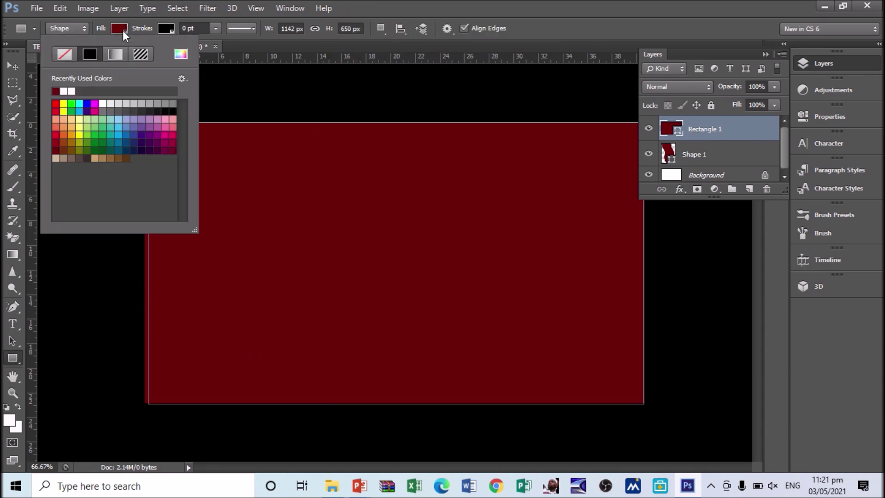
{"action": "left_click", "coordinate": [64, 111]}
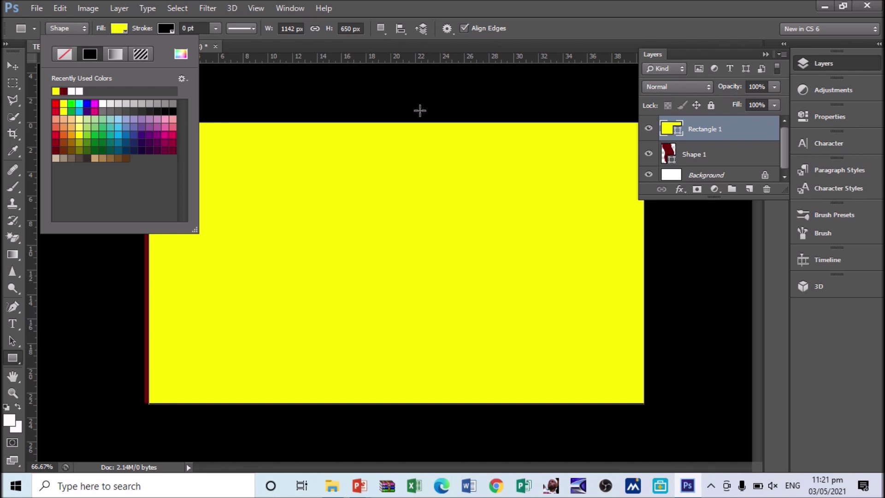
{"action": "left_click", "coordinate": [780, 148]}
Reorder the layers so the dark red wavy shape lies above the yellow rectangle, and collapse the layer list
{"action": "mouse_move", "coordinate": [721, 135]}
{"action": "left_mouse_down"}
{"action": "mouse_move", "coordinate": [720, 144]}
{"action": "mouse_move", "coordinate": [717, 136]}
{"action": "left_mouse_up"}
{"action": "left_click", "coordinate": [696, 159]}
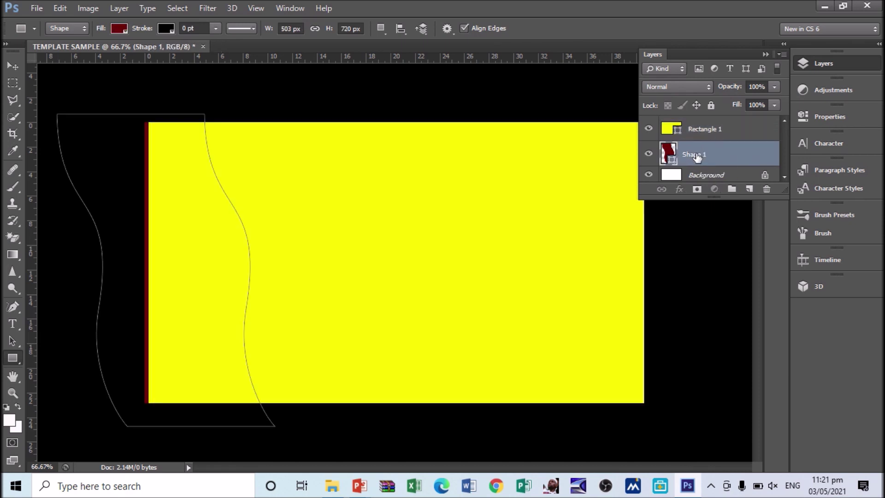
{"action": "left_click", "coordinate": [712, 133]}
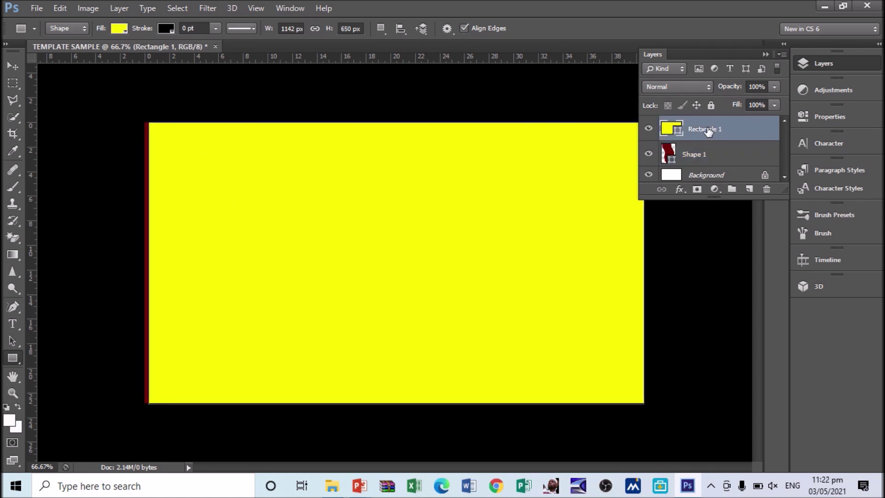
{"action": "left_click_drag", "start_coordinate": [708, 132], "coordinate": [707, 161]}
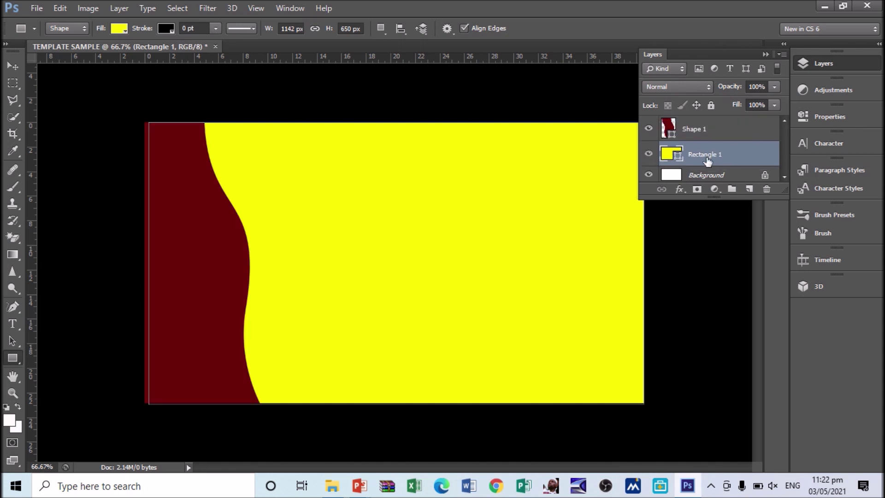
{"action": "left_click_drag", "start_coordinate": [698, 164], "coordinate": [699, 119]}
{"action": "left_click_drag", "start_coordinate": [700, 154], "coordinate": [698, 118]}
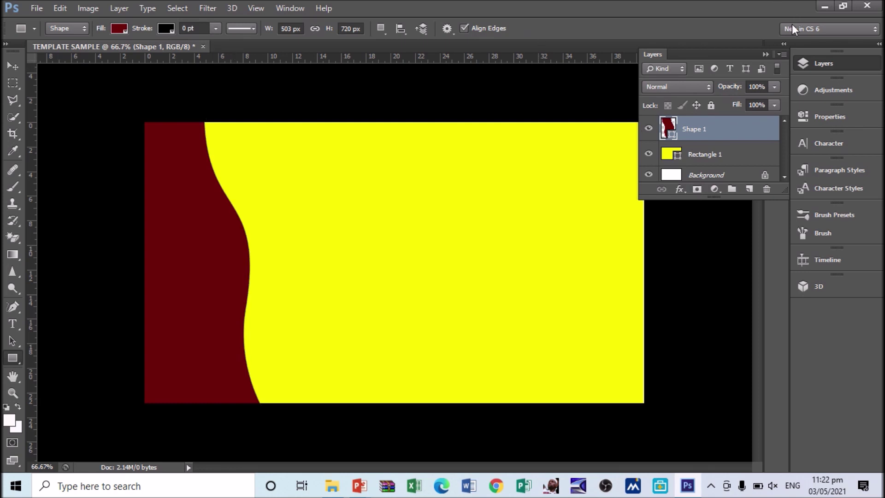
{"action": "left_click", "coordinate": [780, 45]}
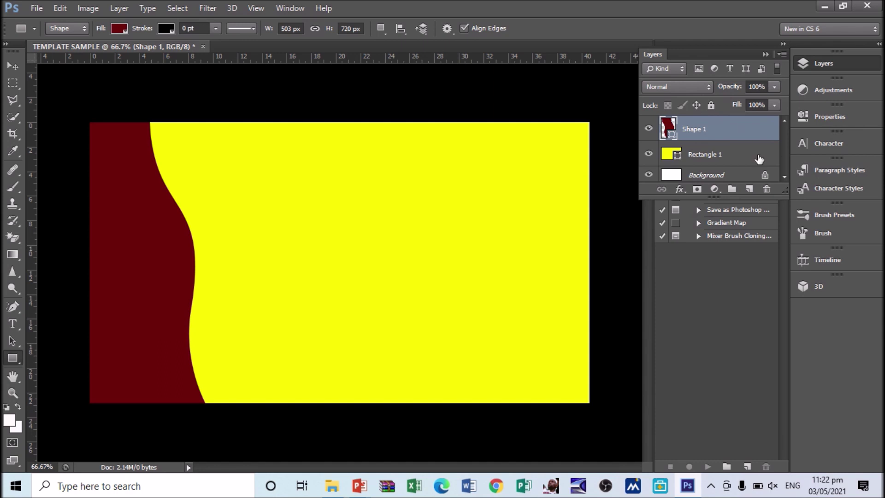
{"action": "left_click", "coordinate": [766, 54]}
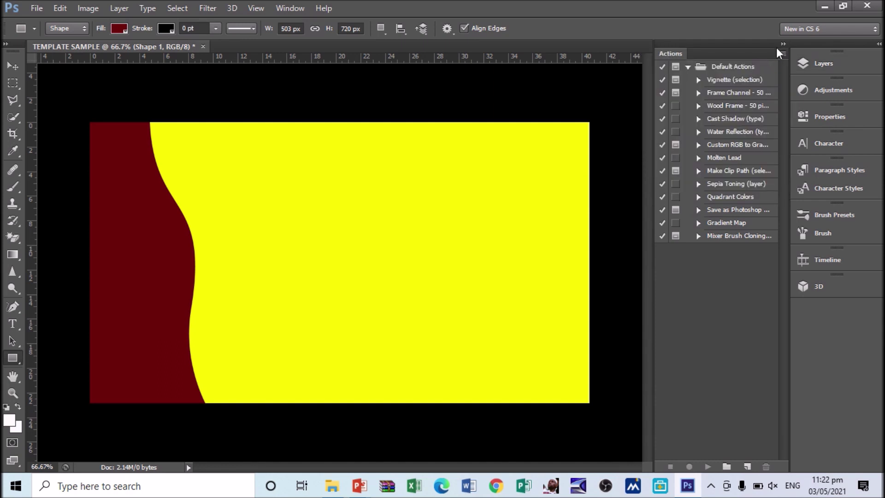
{"action": "left_click", "coordinate": [783, 44]}
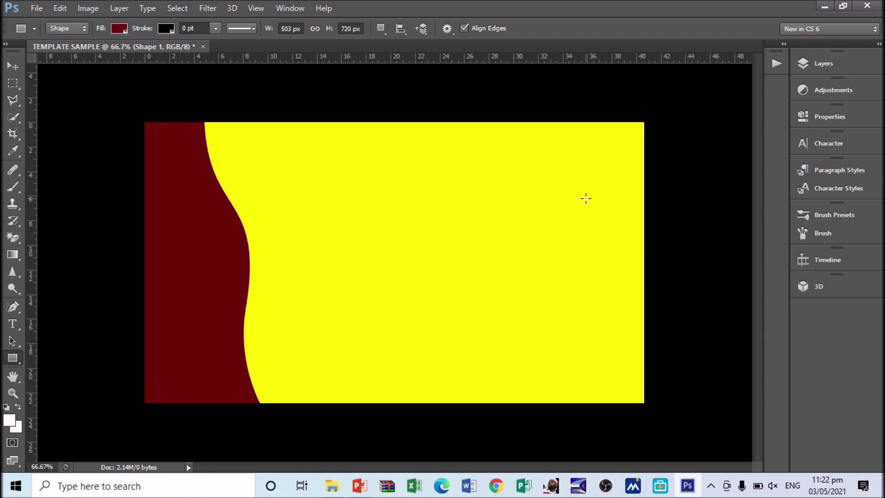
Draw a hanging-banner custom shape about 684 × 494 px on the yellow area beside the wavy shape
{"action": "left_click", "coordinate": [10, 361]}
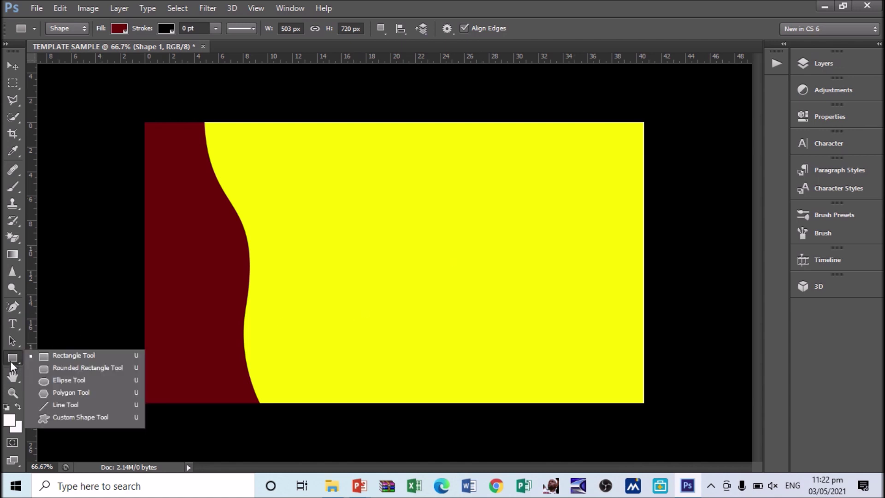
{"action": "left_click", "coordinate": [65, 416]}
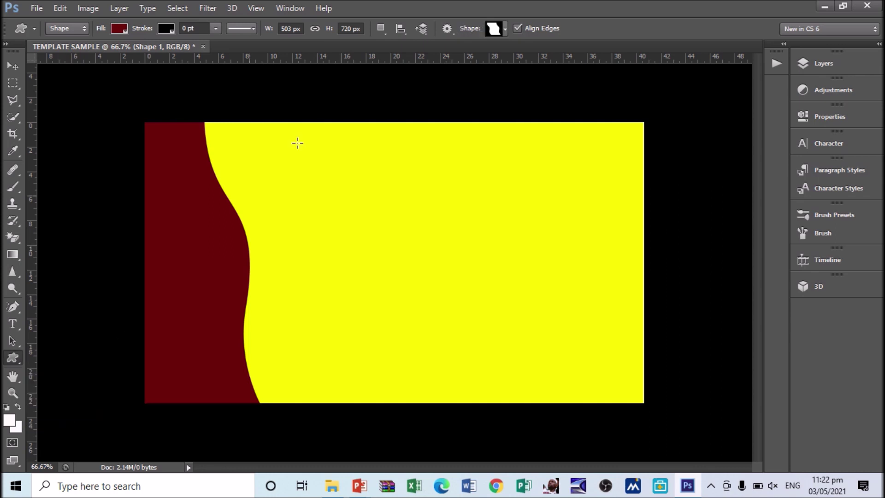
{"action": "left_click", "coordinate": [505, 29]}
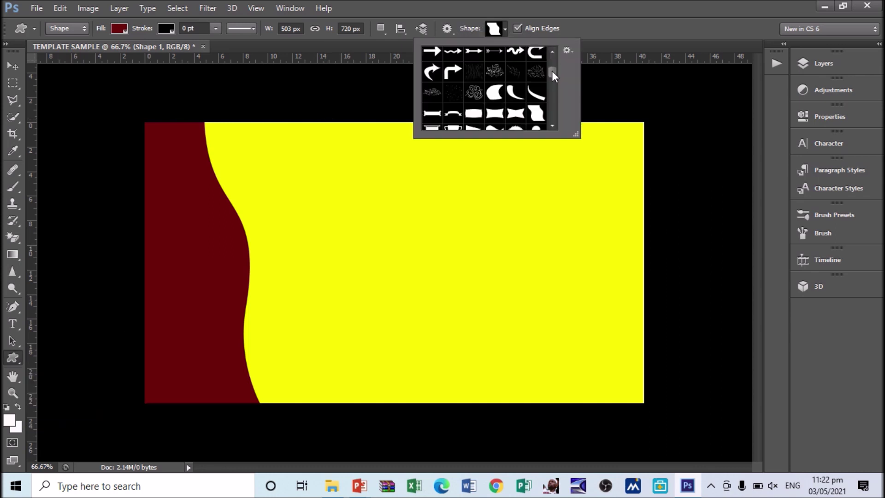
{"action": "left_click_drag", "start_coordinate": [553, 71], "coordinate": [551, 73]}
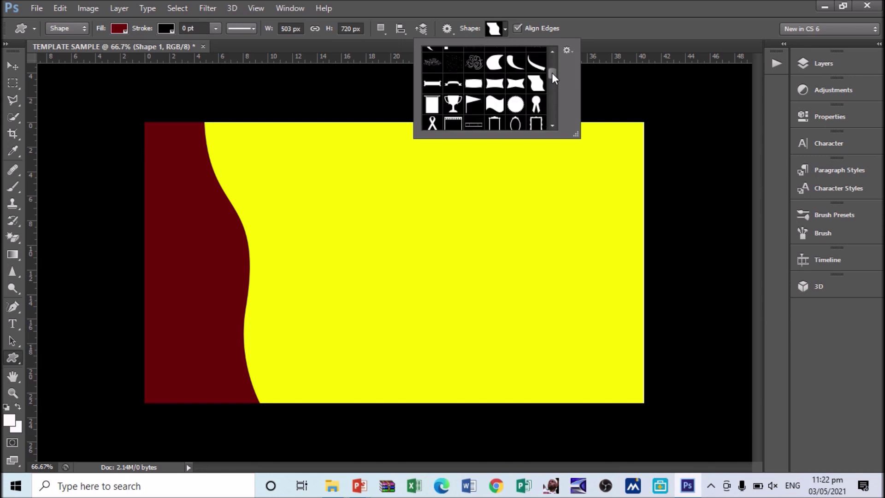
{"action": "left_click", "coordinate": [431, 115]}
{"action": "left_click", "coordinate": [337, 189]}
{"action": "left_click_drag", "start_coordinate": [298, 161], "coordinate": [593, 373]}
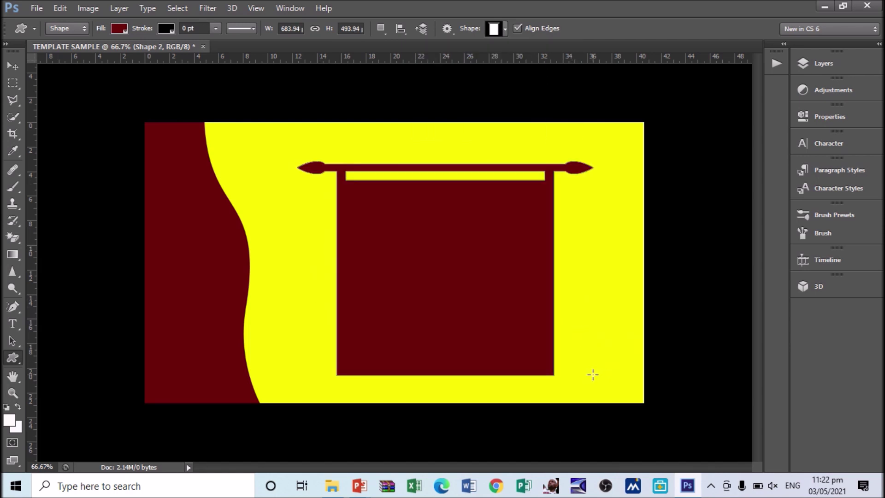
Transform the banner shape to about 894 × 587 px and reposition it to fill most of the yellow area
{"action": "key", "text": "ctrl+t"}
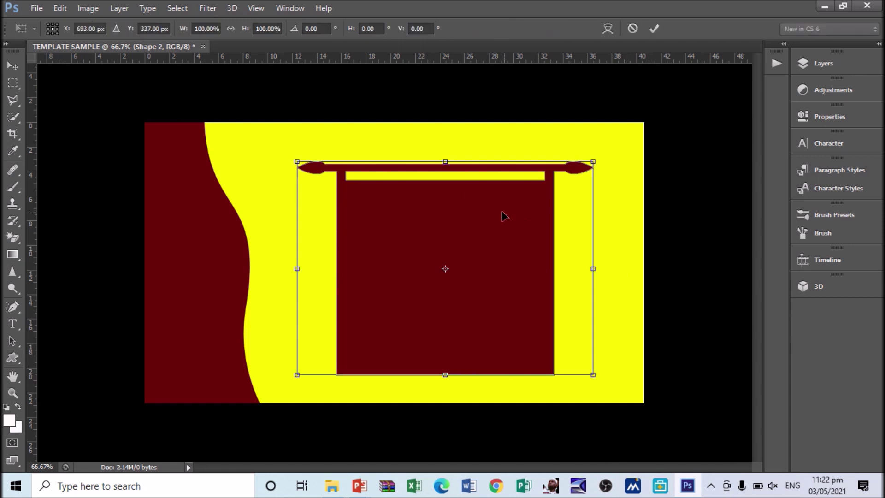
{"action": "left_click_drag", "start_coordinate": [445, 159], "coordinate": [446, 145]}
{"action": "left_click_drag", "start_coordinate": [445, 375], "coordinate": [445, 388]}
{"action": "left_click_drag", "start_coordinate": [593, 267], "coordinate": [668, 267]}
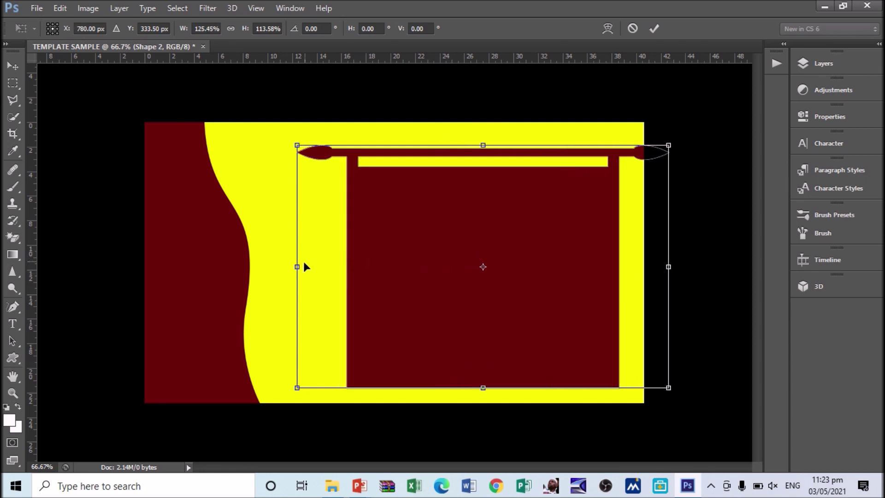
{"action": "left_click_drag", "start_coordinate": [297, 267], "coordinate": [281, 268]}
{"action": "left_click_drag", "start_coordinate": [546, 253], "coordinate": [514, 251]}
{"action": "key", "text": "Down"}
{"action": "key", "text": "Down"}
{"action": "key", "text": "Down"}
{"action": "key", "text": "Down"}
{"action": "key", "text": "Down"}
{"action": "key", "text": "Down"}
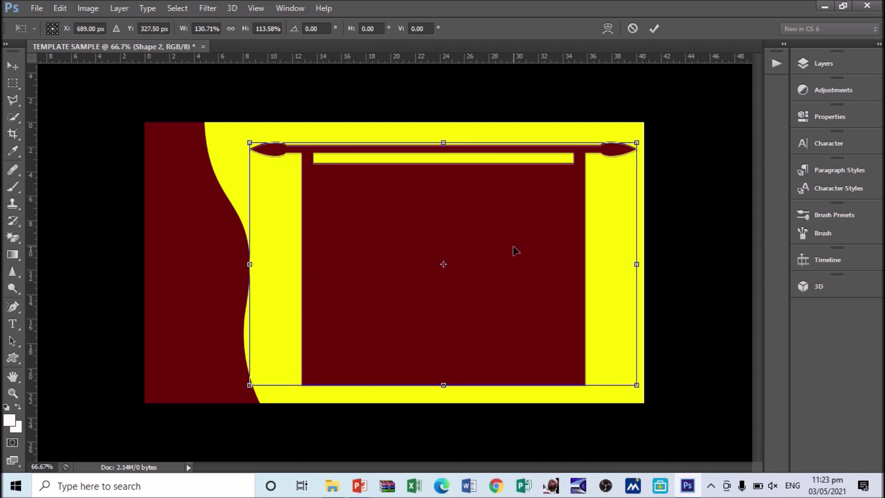
{"action": "left_click_drag", "start_coordinate": [443, 144], "coordinate": [443, 133]}
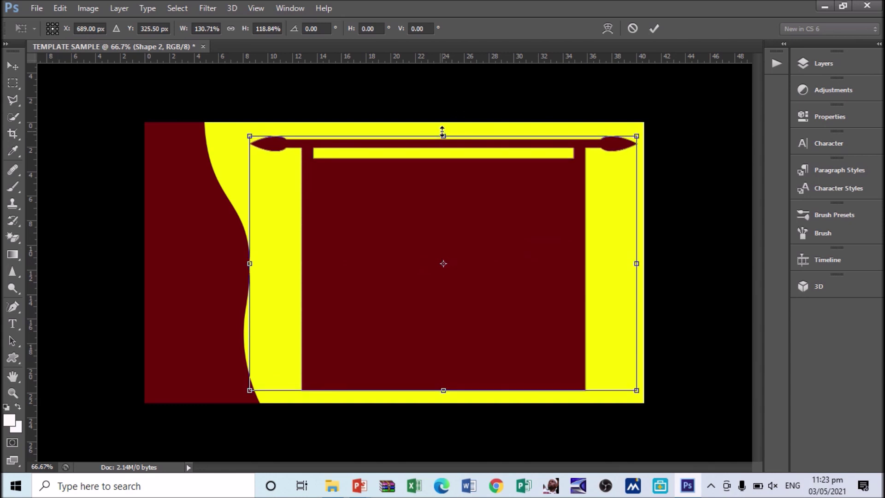
{"action": "key", "text": "Return"}
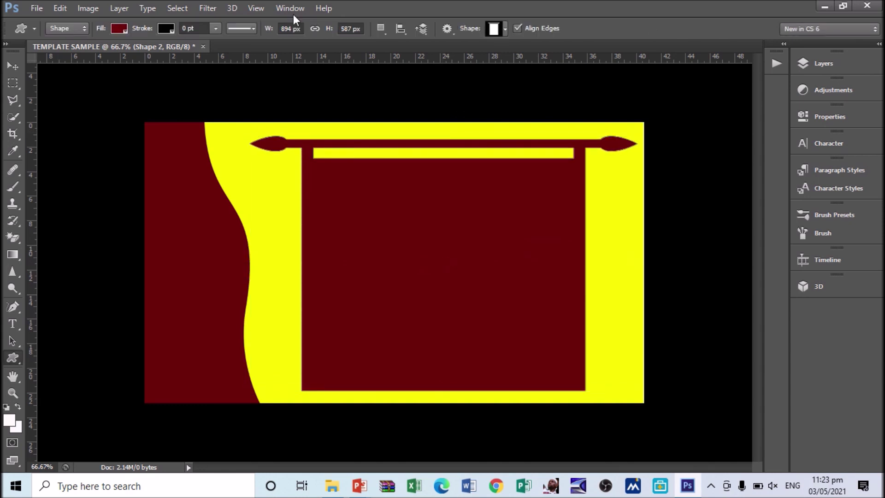
Change the fill of the banner shape to black
{"action": "left_click", "coordinate": [122, 29]}
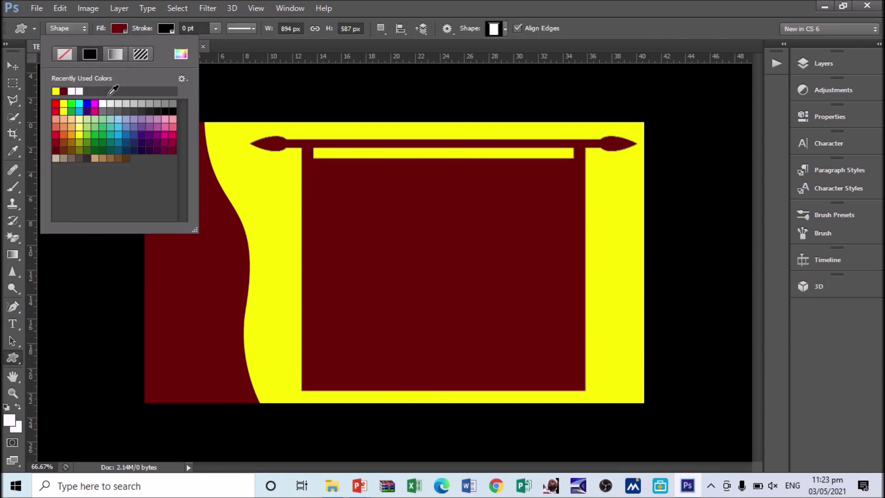
{"action": "left_click", "coordinate": [172, 112]}
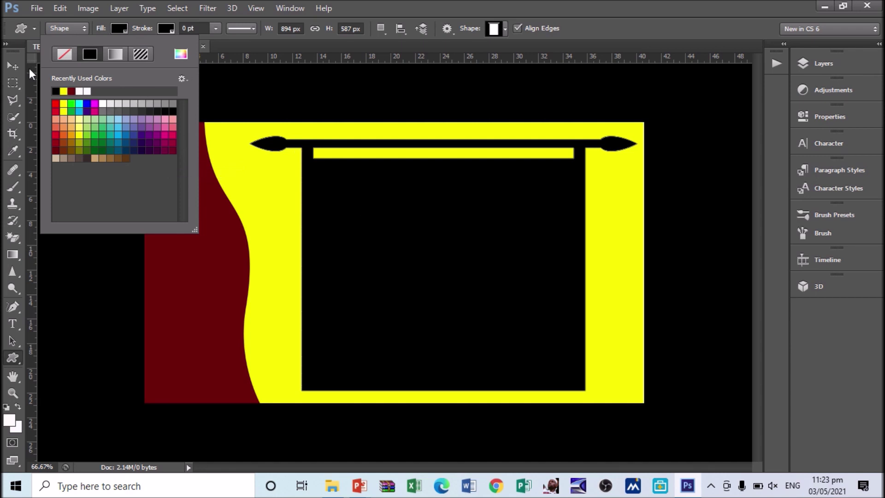
{"action": "left_click", "coordinate": [327, 102]}
{"action": "left_click", "coordinate": [325, 98]}
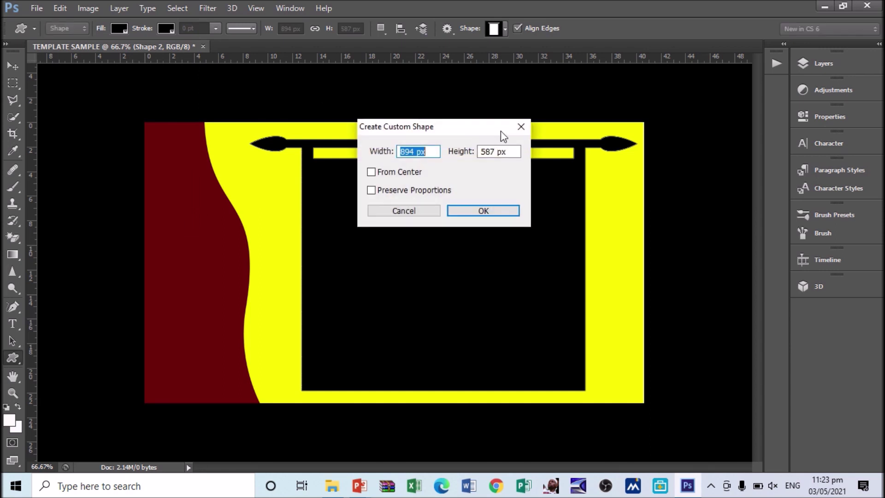
{"action": "left_click", "coordinate": [521, 128]}
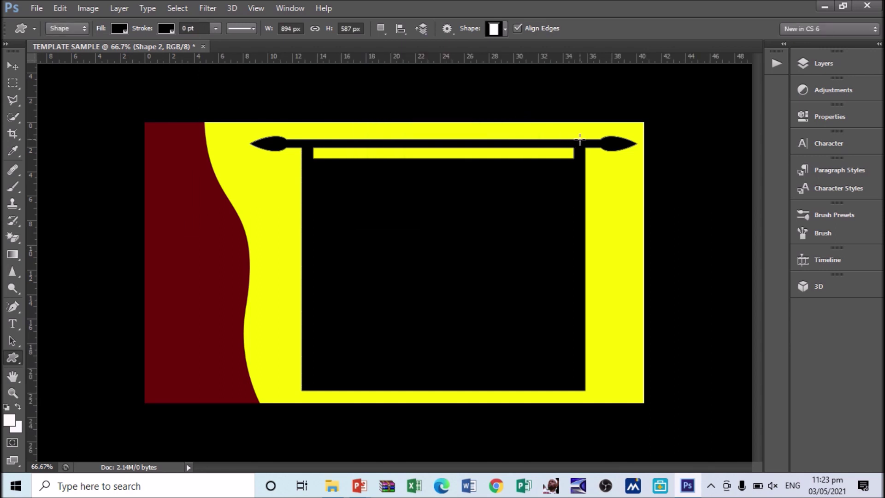
Delete the black banner shape's layer and select the yellow rectangle's layer
{"action": "left_click", "coordinate": [820, 65]}
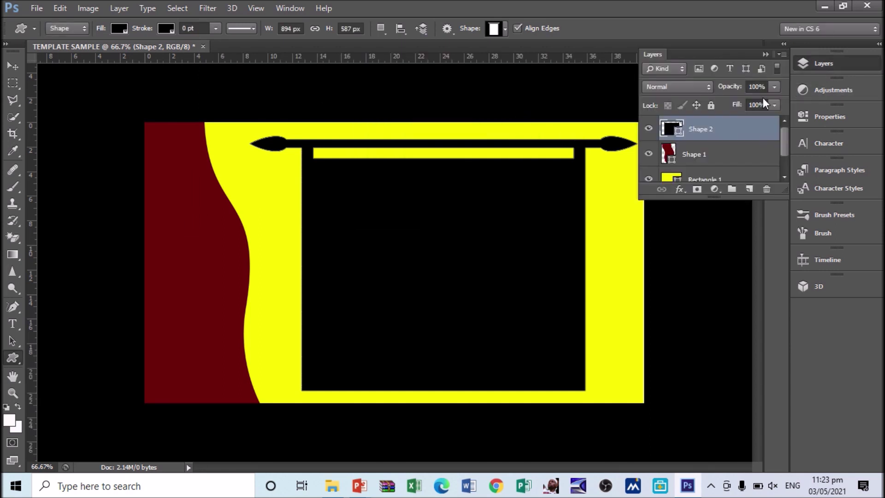
{"action": "key", "text": "Delete"}
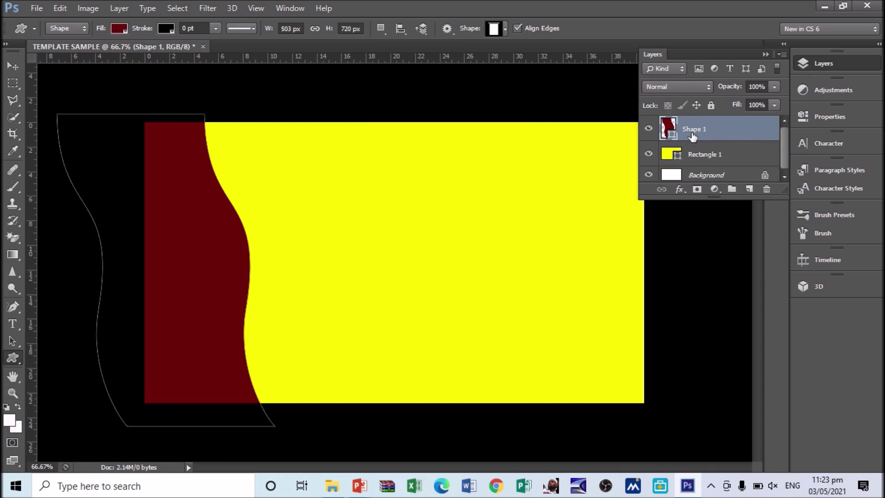
{"action": "left_click", "coordinate": [694, 154]}
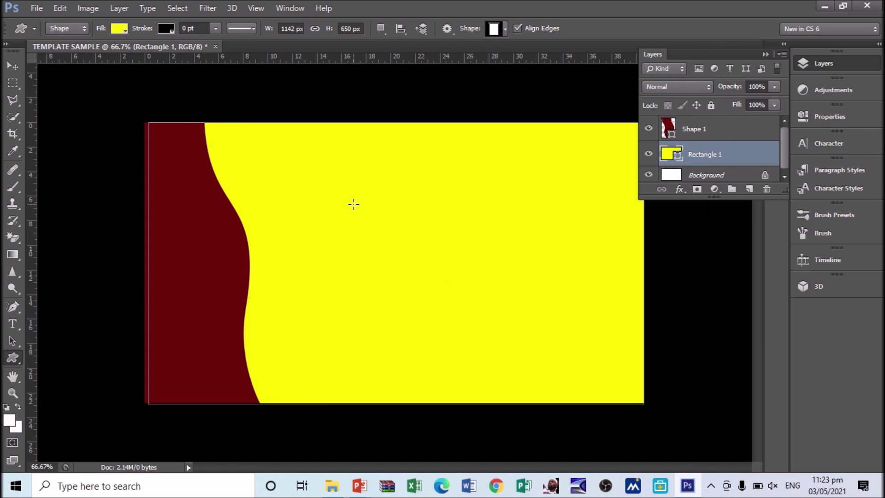
Save a JPEG copy as TEMPLATE SAMPLE.jpg in the Pictures folder at maximum quality 12, and collapse the layer list
{"action": "left_click", "coordinate": [40, 11]}
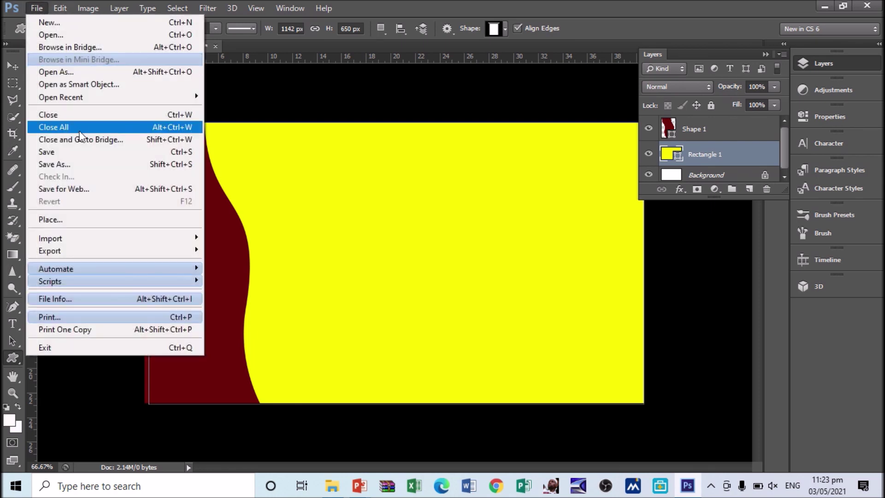
{"action": "left_click", "coordinate": [55, 164]}
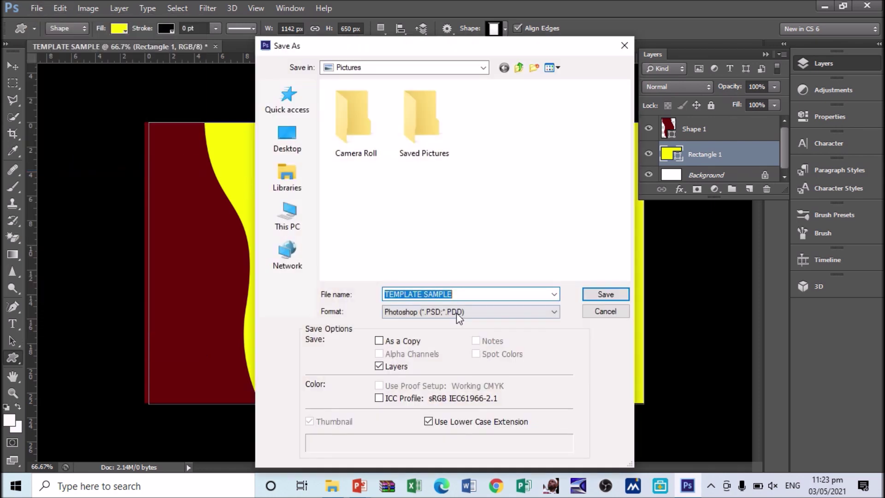
{"action": "left_click", "coordinate": [457, 313]}
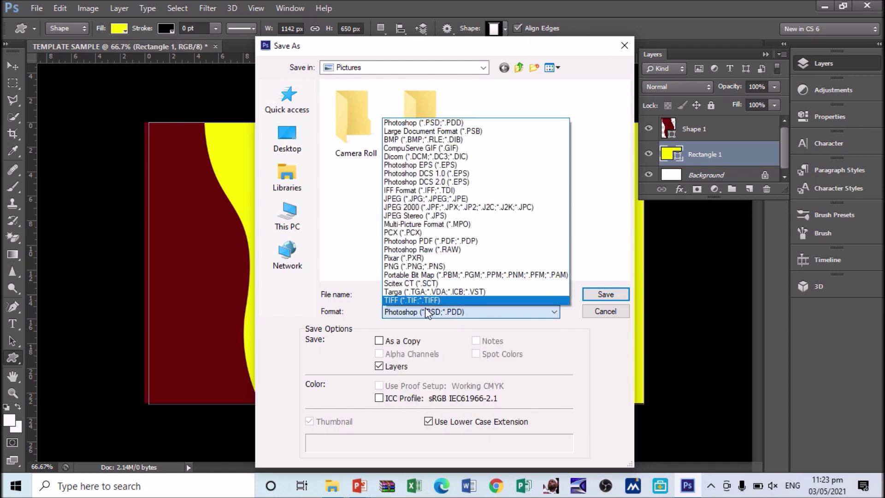
{"action": "left_click", "coordinate": [416, 199]}
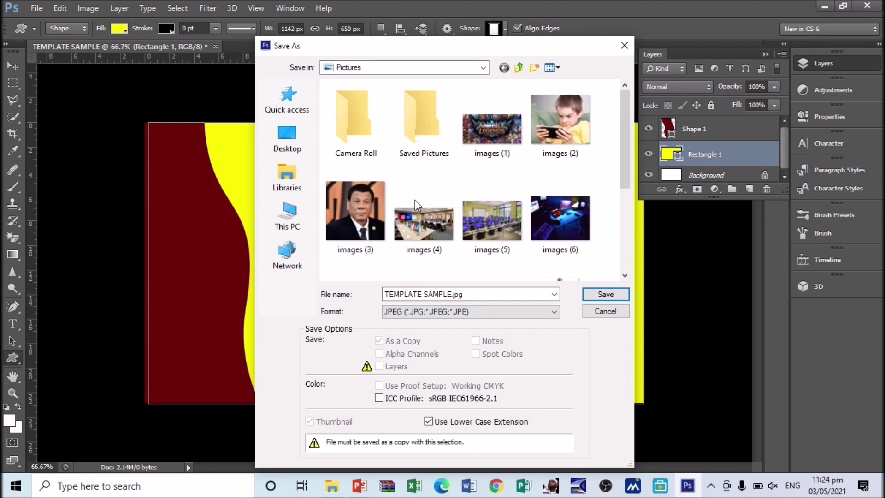
{"action": "left_click", "coordinate": [593, 296]}
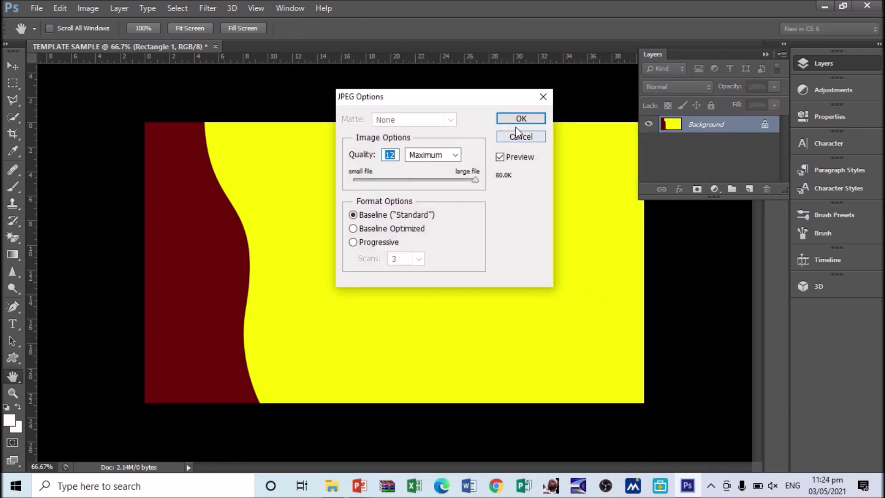
{"action": "left_click", "coordinate": [517, 117]}
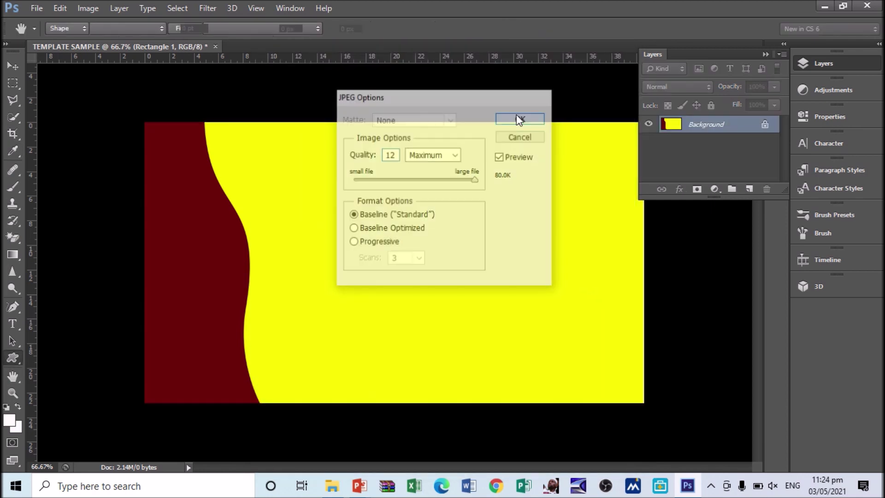
{"action": "left_click", "coordinate": [765, 55]}
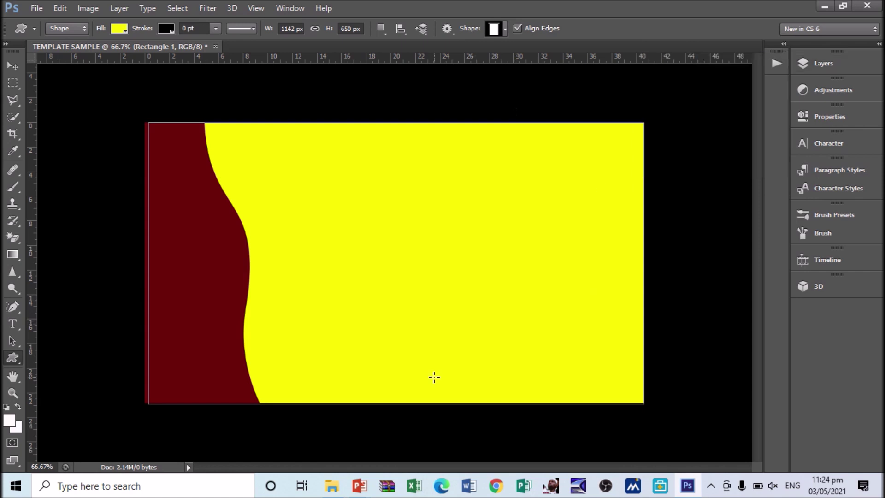
Switch to Presentation1 in PowerPoint and delete the title and subtitle placeholders from the slide
{"action": "mouse_move", "coordinate": [359, 486]}
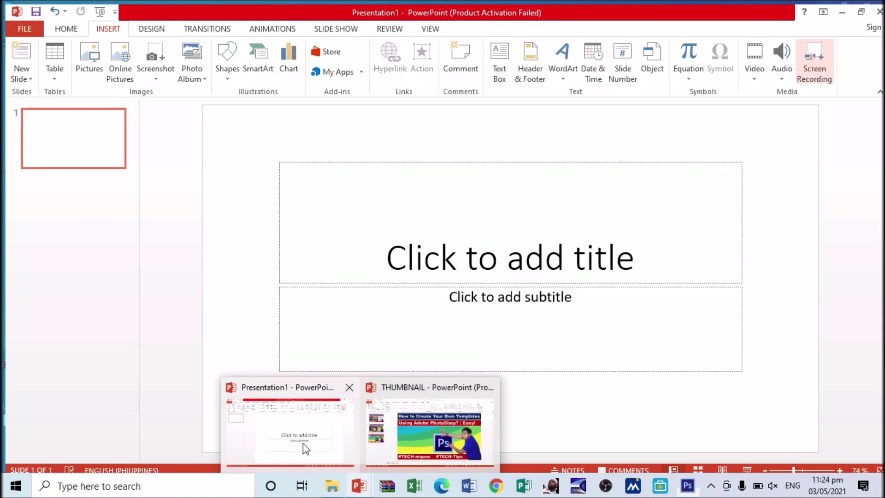
{"action": "left_click", "coordinate": [302, 443]}
{"action": "left_click", "coordinate": [306, 155]}
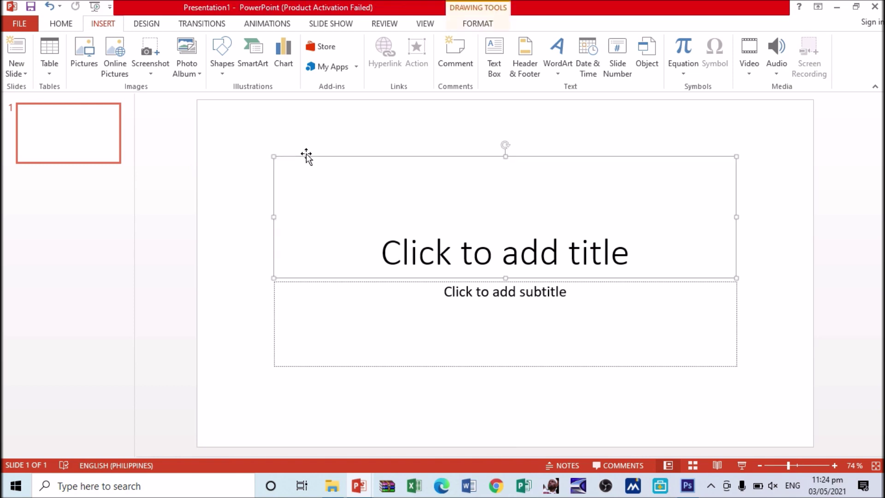
{"action": "key", "text": "Delete"}
{"action": "left_click", "coordinate": [332, 282]}
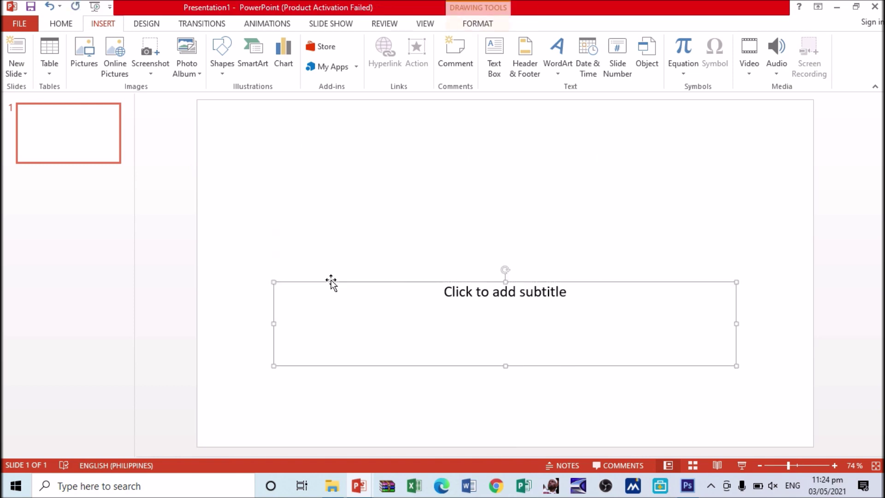
{"action": "key", "text": "Delete"}
Insert the saved template picture from the Pictures folder and enlarge it to cover the whole slide
{"action": "left_click", "coordinate": [86, 57]}
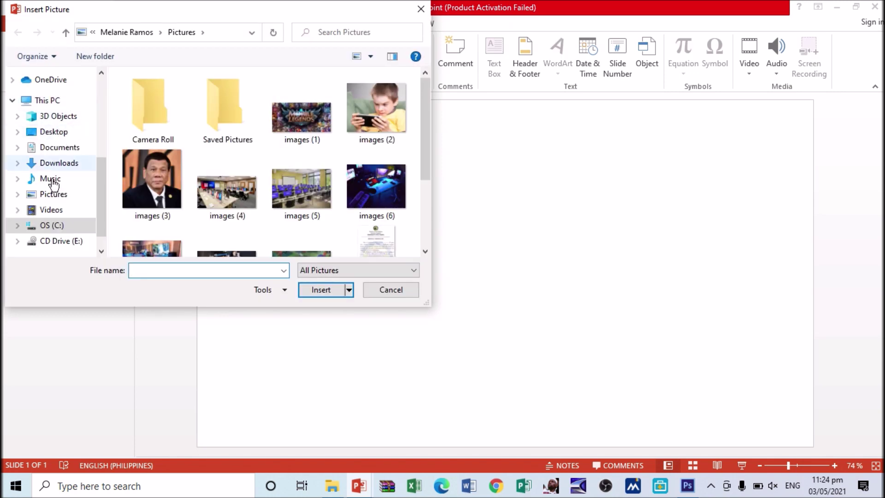
{"action": "left_click_drag", "start_coordinate": [425, 136], "coordinate": [422, 206]}
{"action": "left_click", "coordinate": [318, 220]}
{"action": "left_click", "coordinate": [321, 290]}
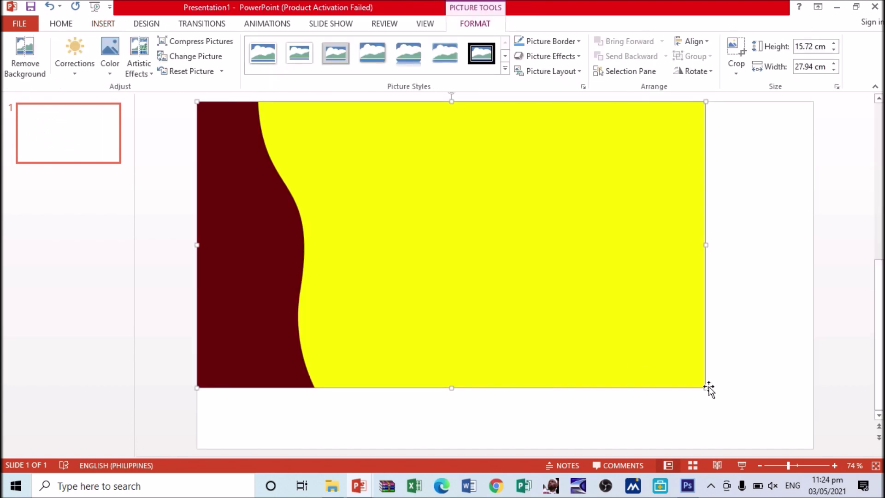
{"action": "left_click_drag", "start_coordinate": [706, 388], "coordinate": [812, 421]}
{"action": "left_click", "coordinate": [856, 391]}
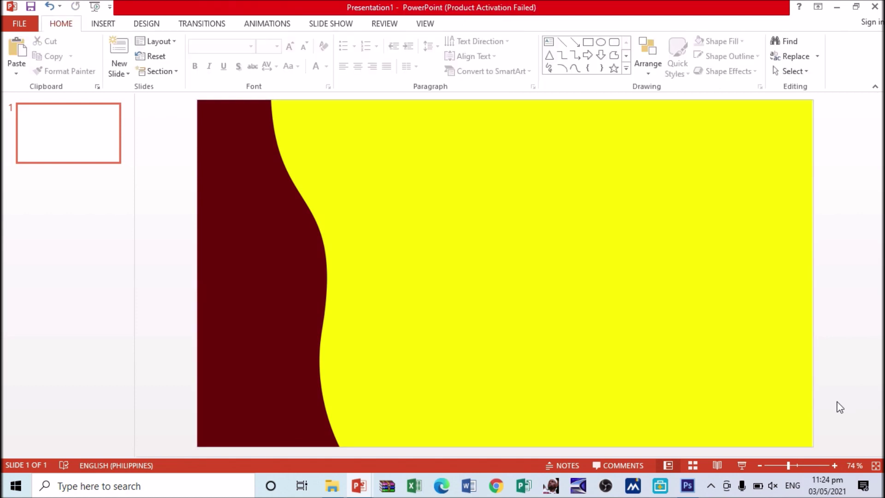